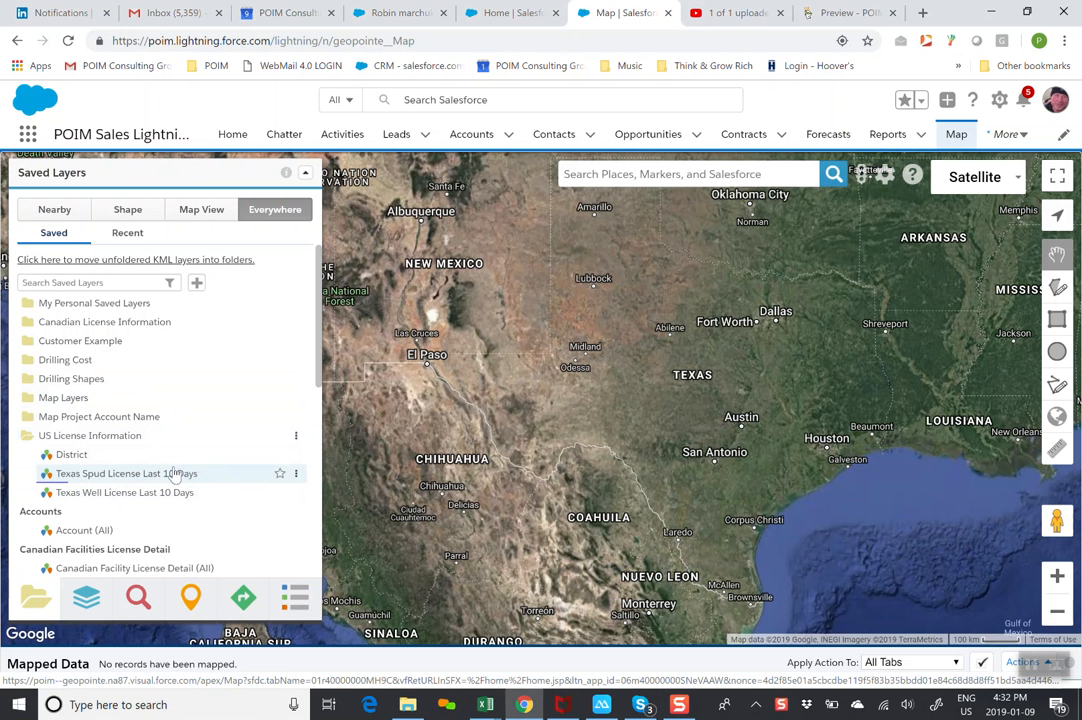
# Map the saved Texas Spud License Last 10 Days layer from the US License Information folder with no location limit.
pyautogui.click(176, 474)
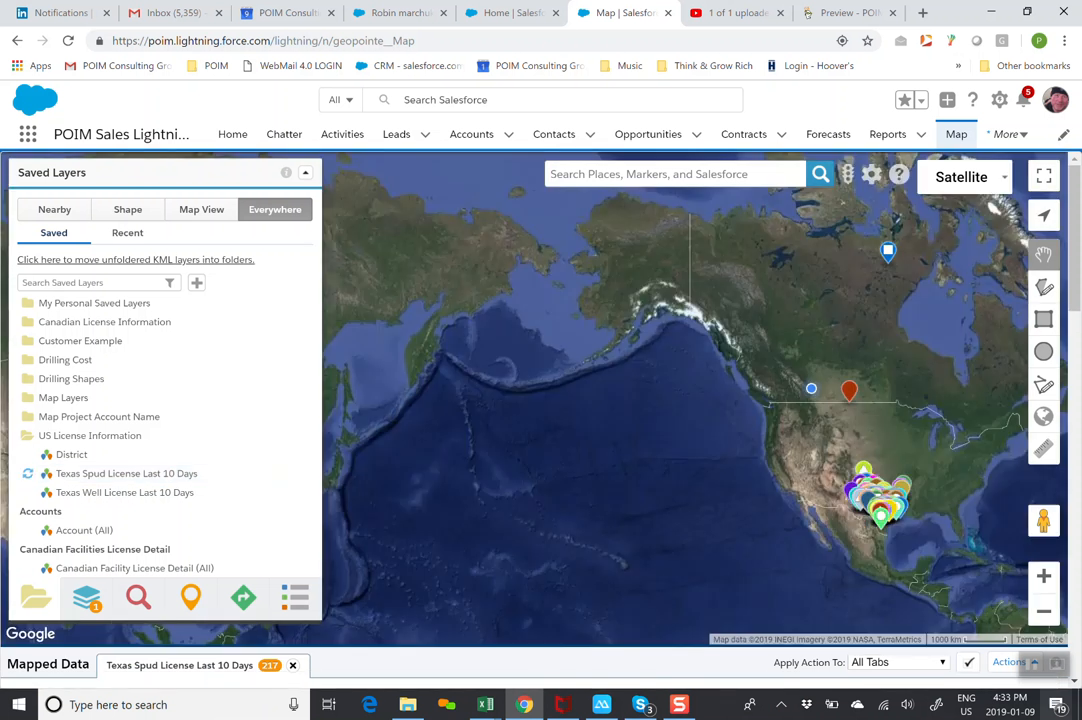
pyautogui.click(1043, 577)
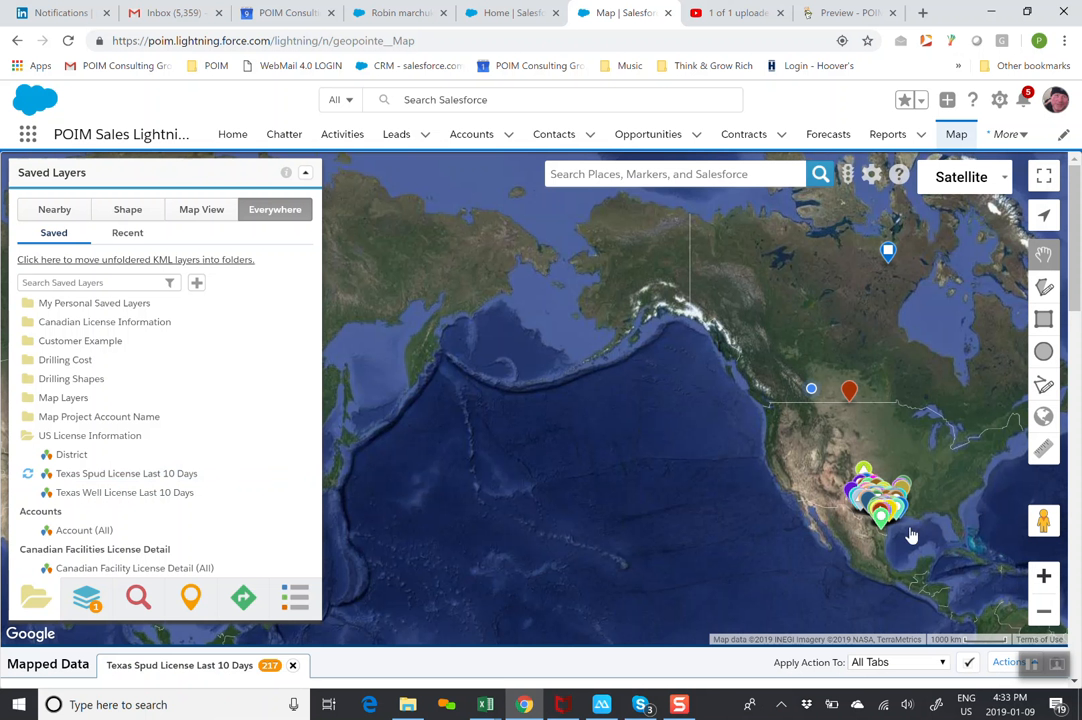
pyautogui.moveTo(450, 392); pyautogui.dragTo(309, 349)
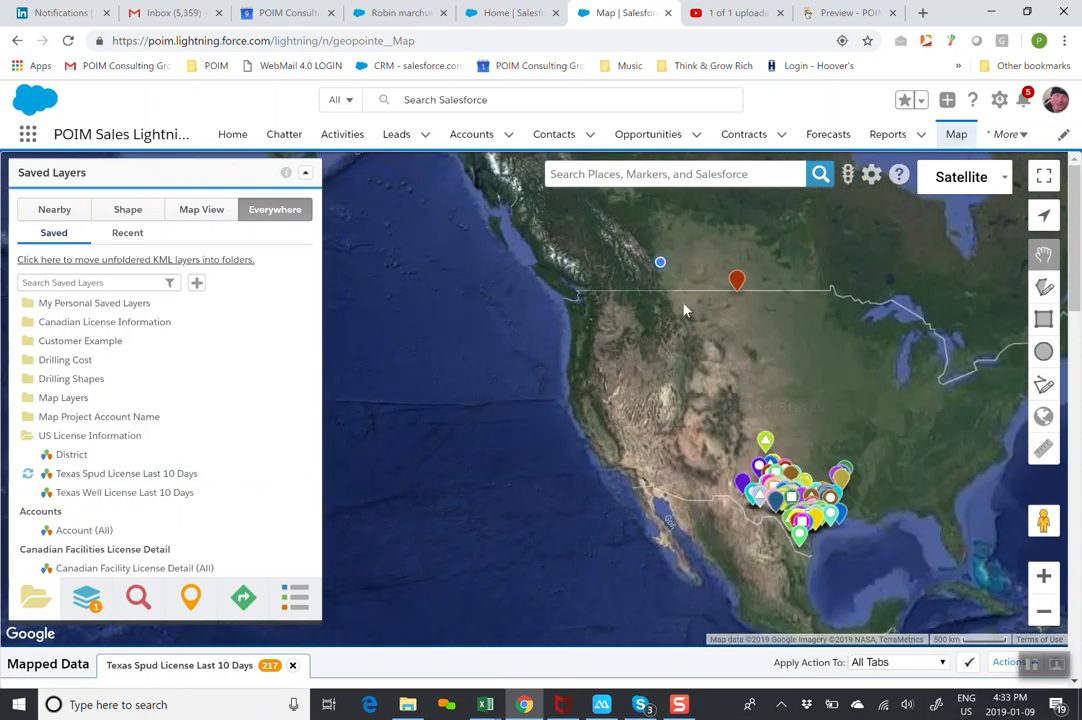
pyautogui.moveTo(732, 355); pyautogui.dragTo(563, 275)
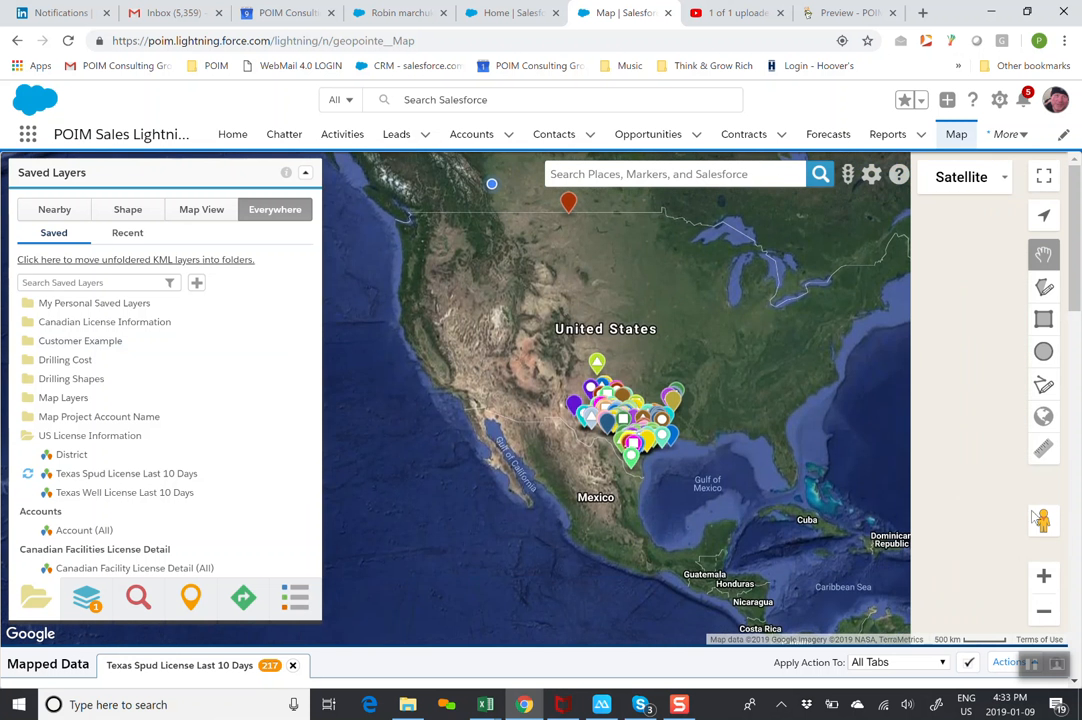
pyautogui.click(1043, 578)
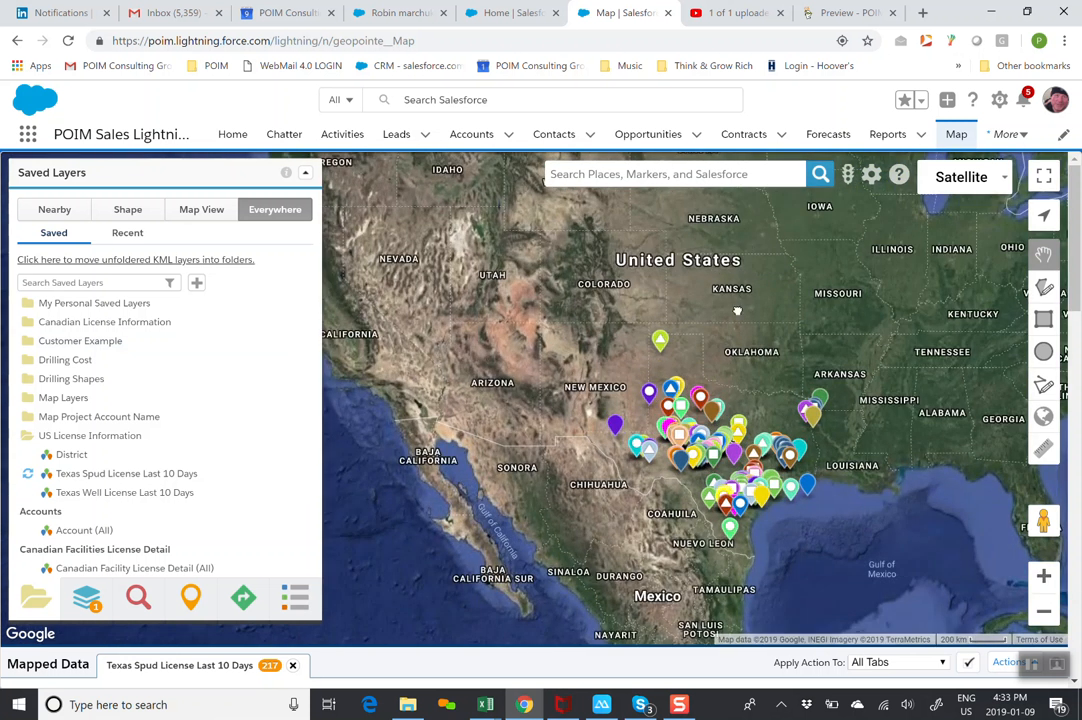
pyautogui.moveTo(800, 313); pyautogui.dragTo(746, 248)
pyautogui.moveTo(753, 338); pyautogui.dragTo(738, 311)
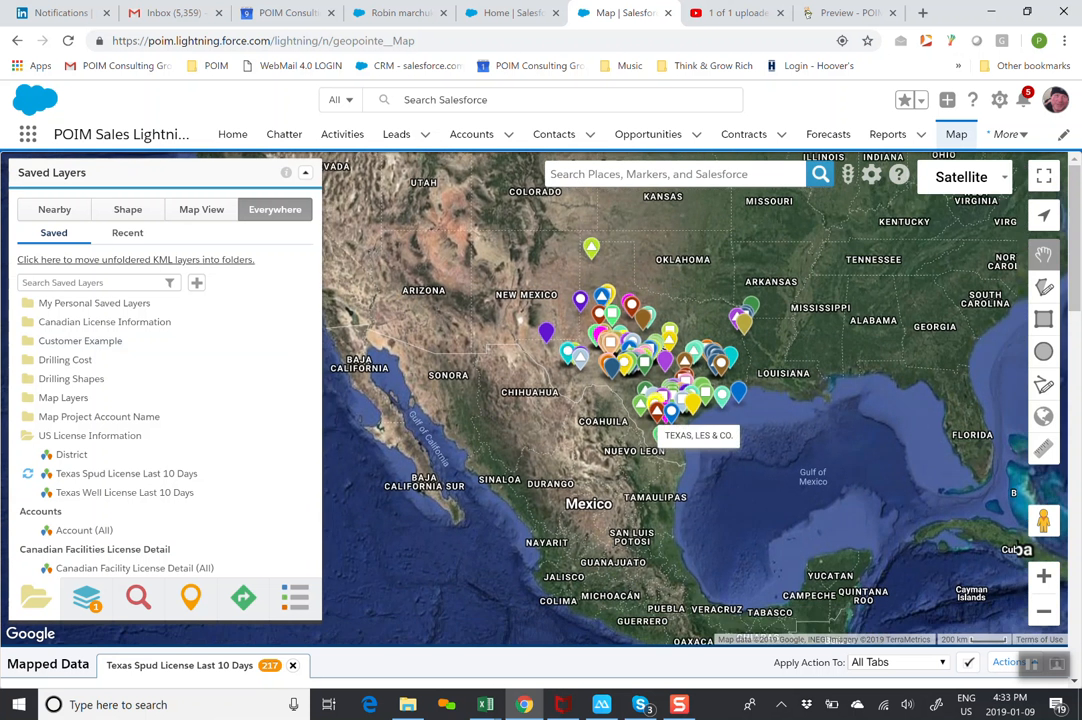
# Display the mapped Texas Spud License Last 10 Days layer as a heatmap over Texas.
pyautogui.click(88, 600)
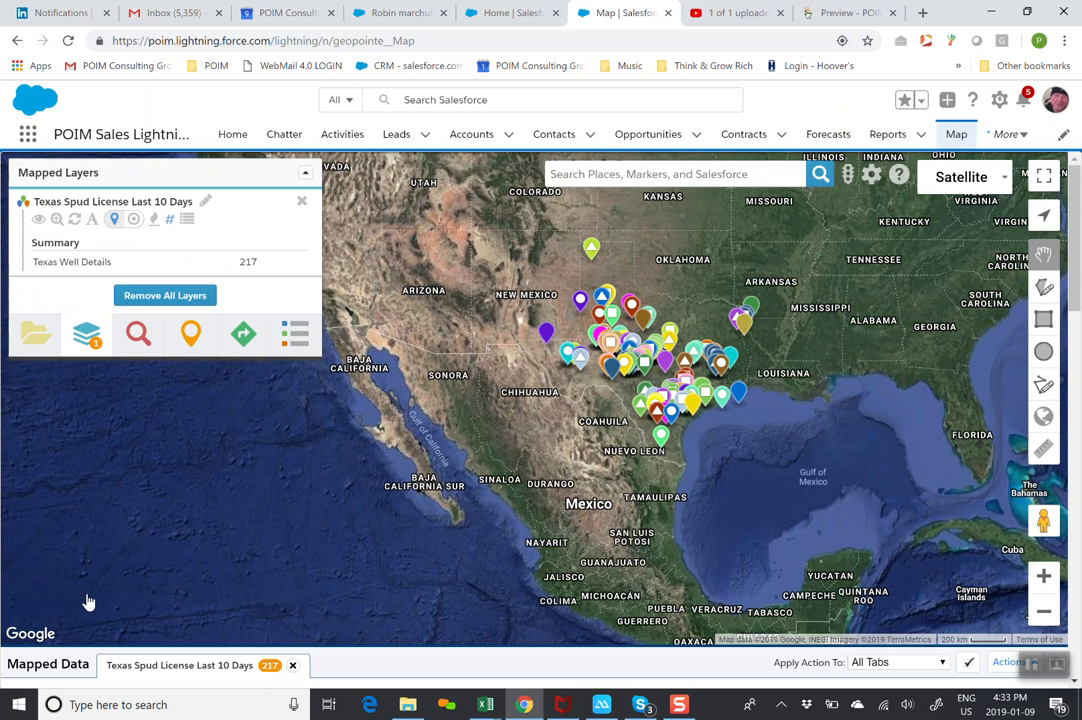
pyautogui.click(154, 221)
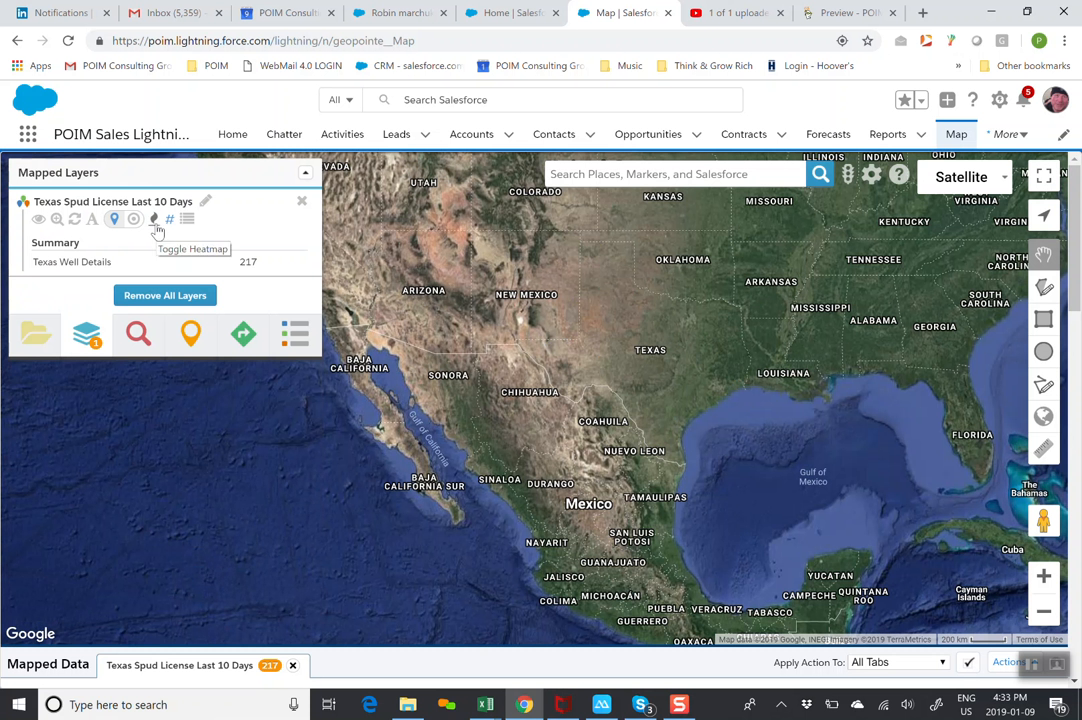
pyautogui.click(155, 222)
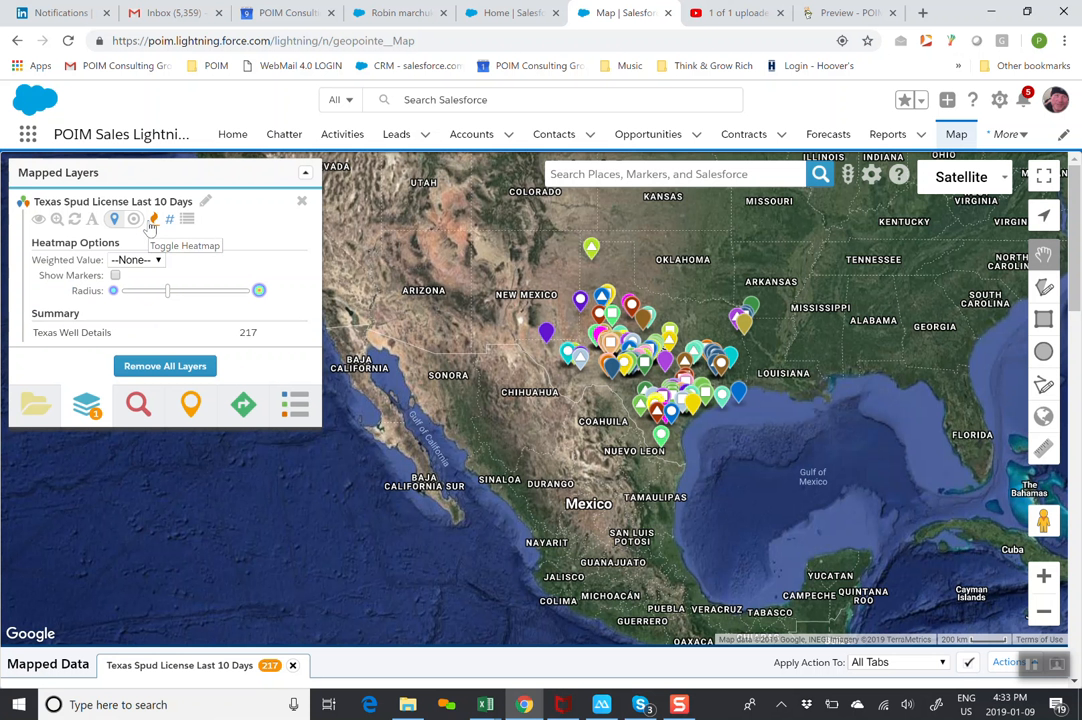
pyautogui.click(152, 222)
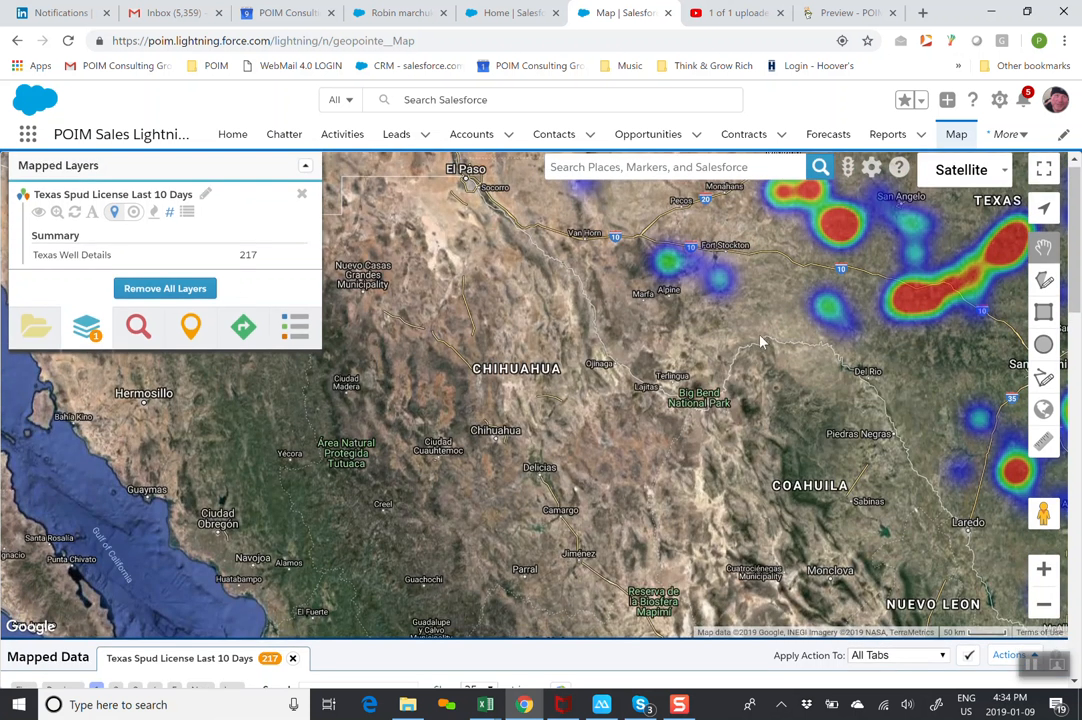
pyautogui.moveTo(558, 296); pyautogui.dragTo(341, 316)
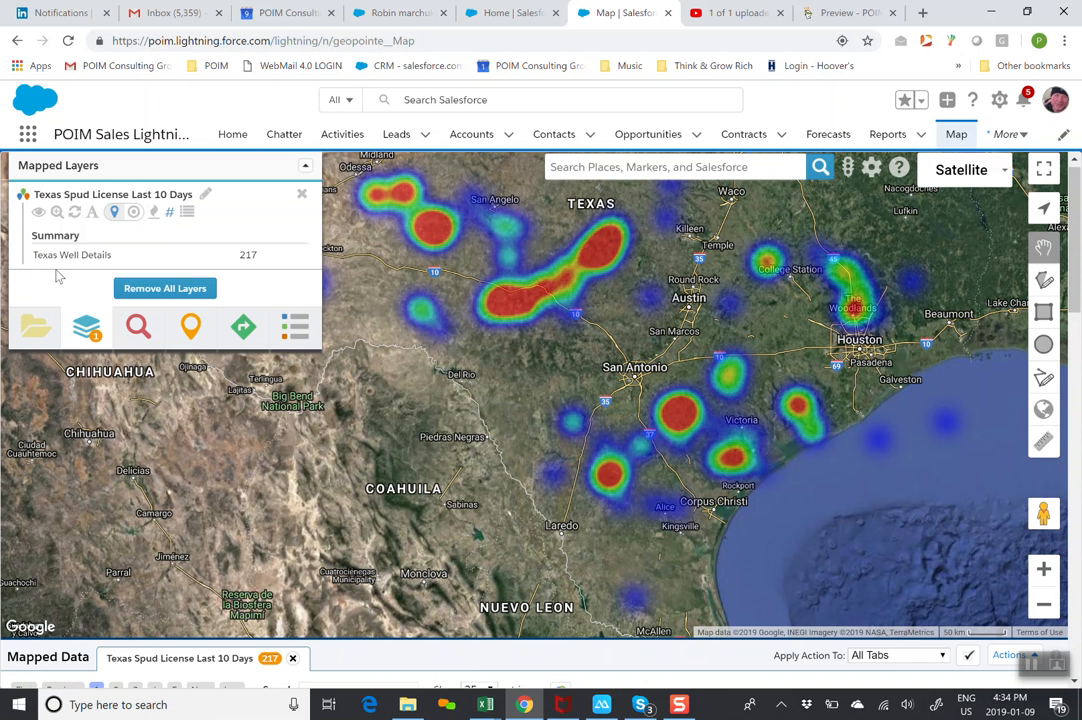
# Switch the spud license heatmap back to markers and remove the layer from the map.
pyautogui.click(112, 213)
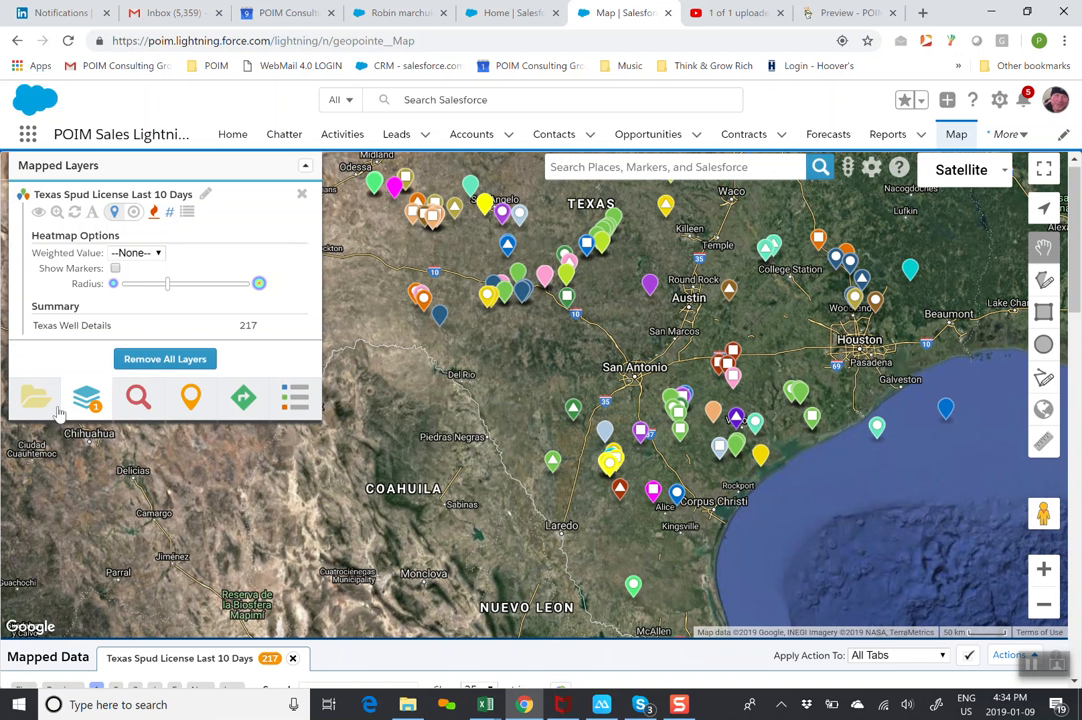
pyautogui.click(302, 195)
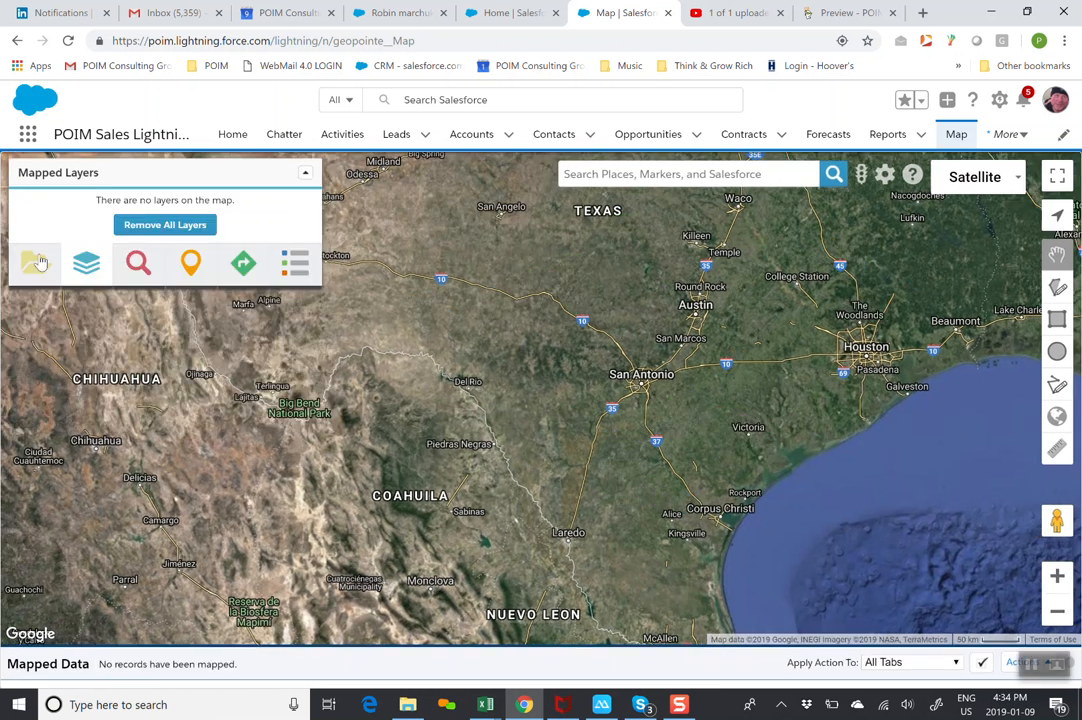
# Find Midland, TX, USA on the map and show the area around it.
pyautogui.click(636, 178)
pyautogui.write('midlan')
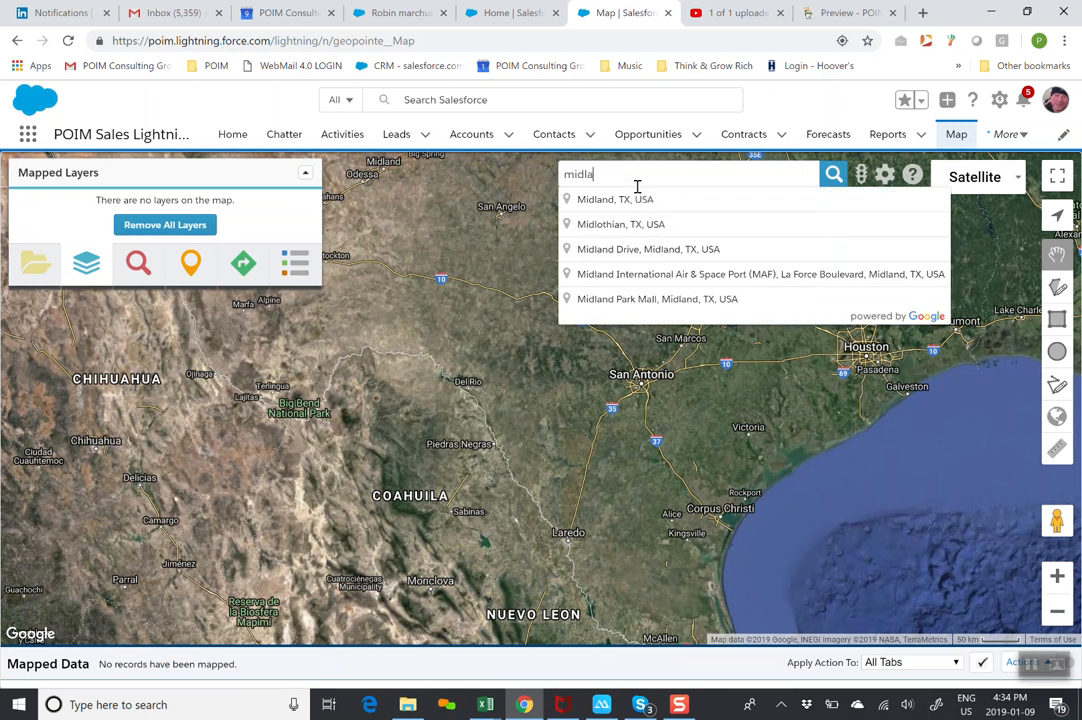
pyautogui.write('d')
pyautogui.click(621, 199)
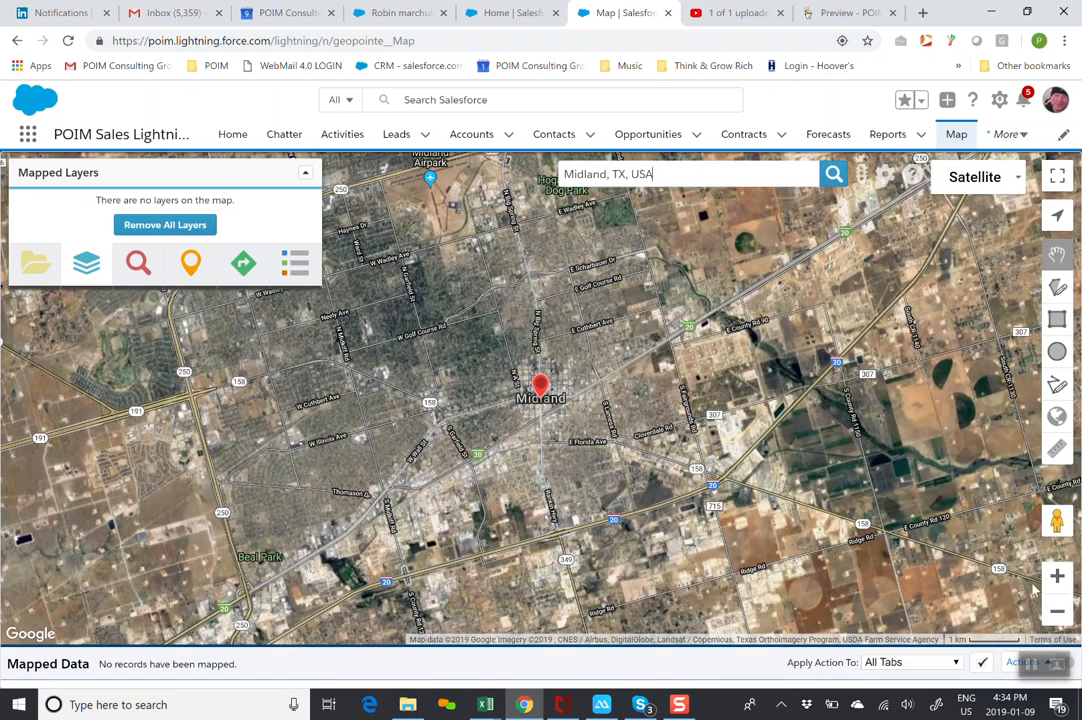
pyautogui.click(1057, 616)
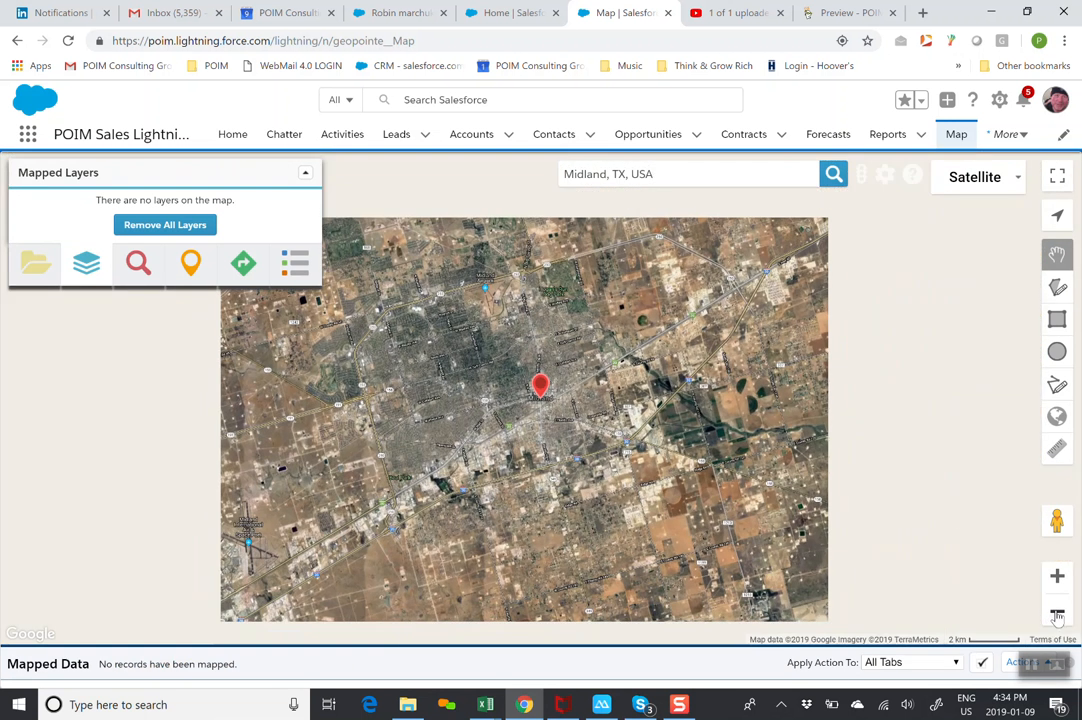
pyautogui.click(1057, 616)
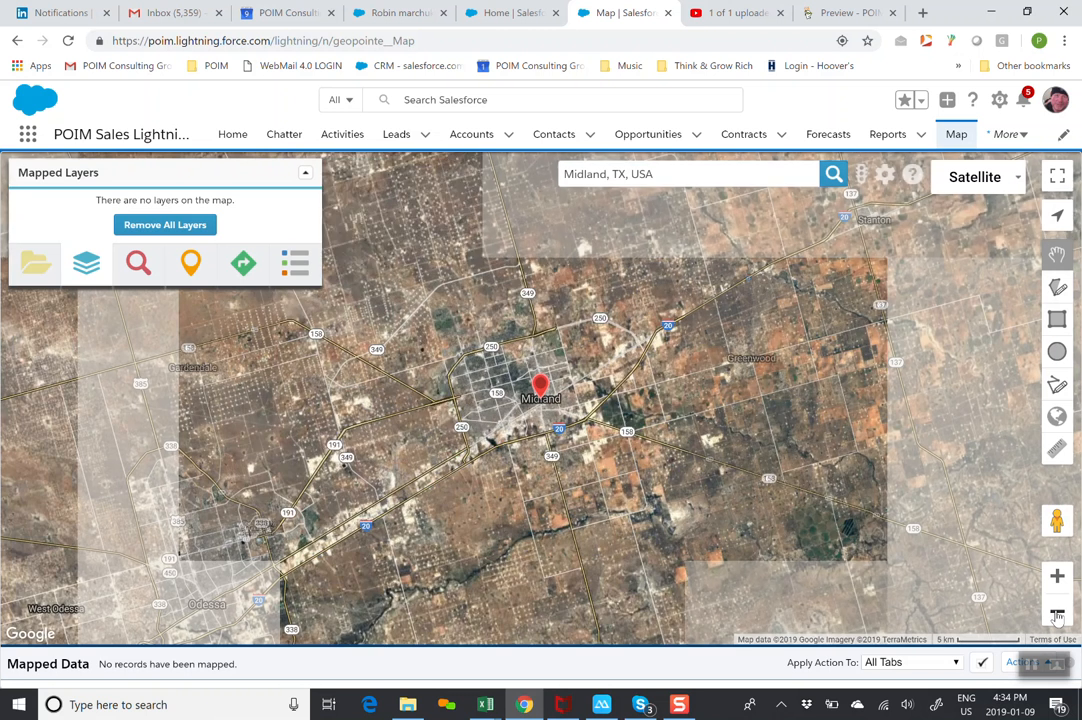
pyautogui.click(1057, 616)
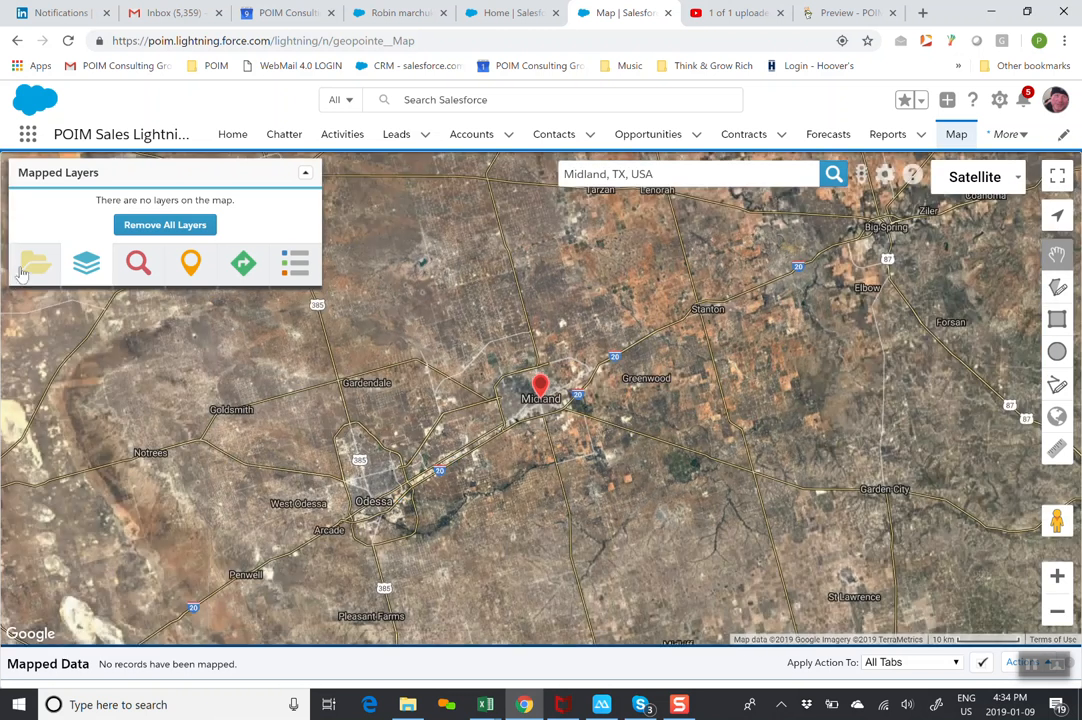
# Limit saved layers to those nearby Midland, TX and try mapping Texas Spud License Last 10 Days within 20 miles.
pyautogui.click(33, 264)
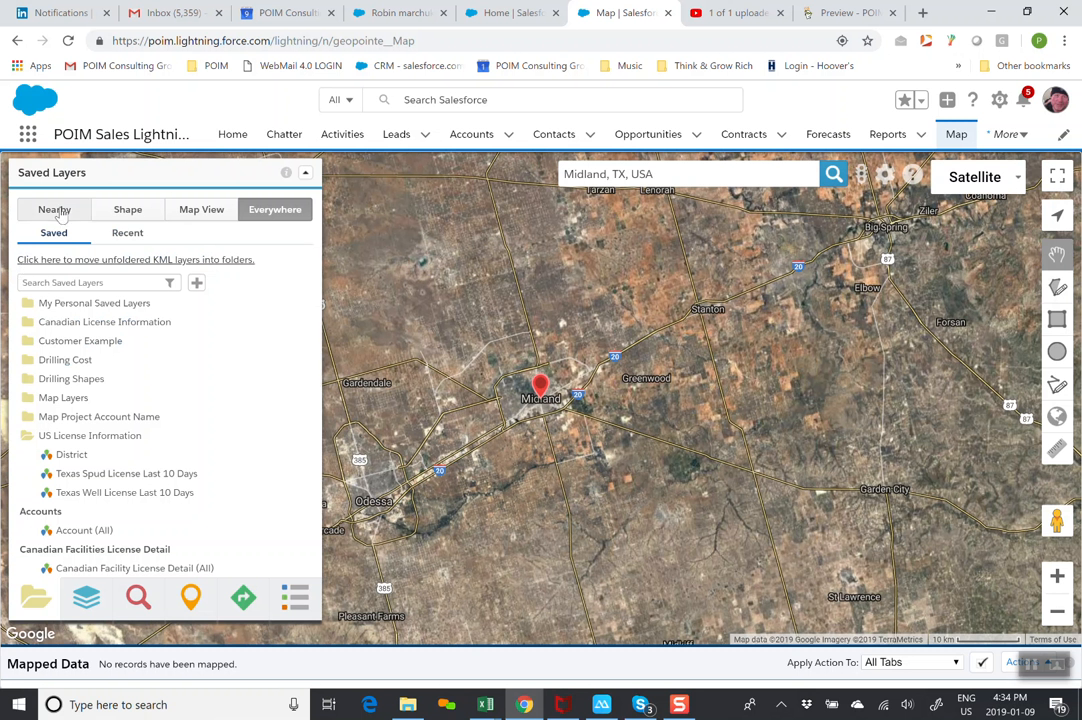
pyautogui.click(55, 210)
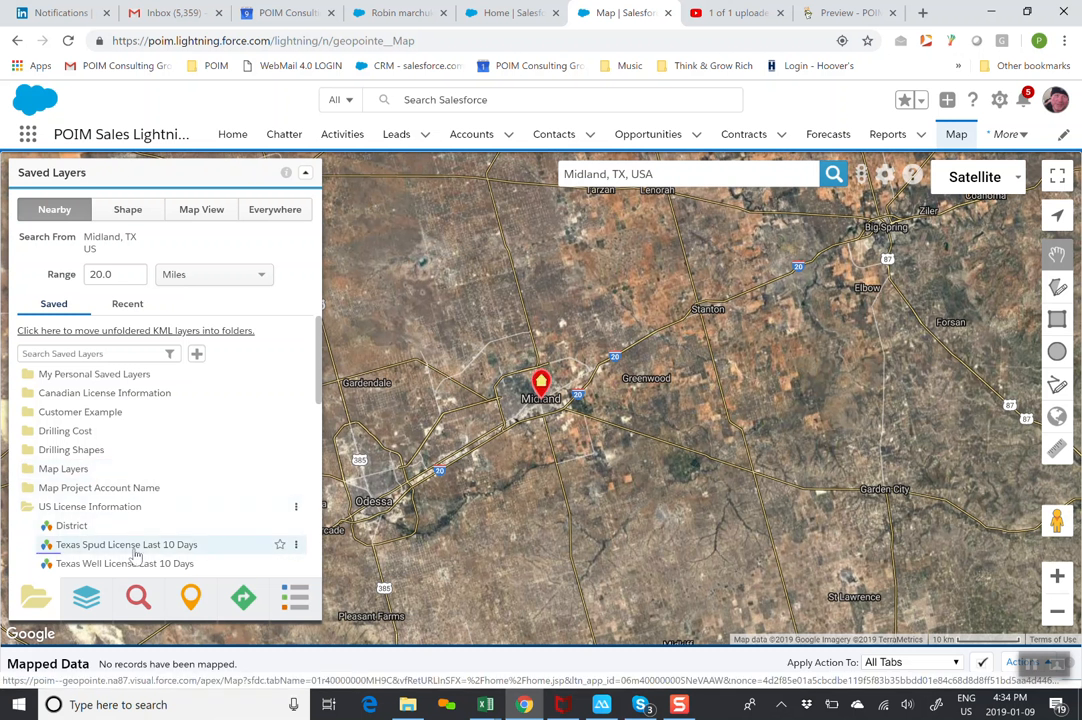
pyautogui.click(135, 552)
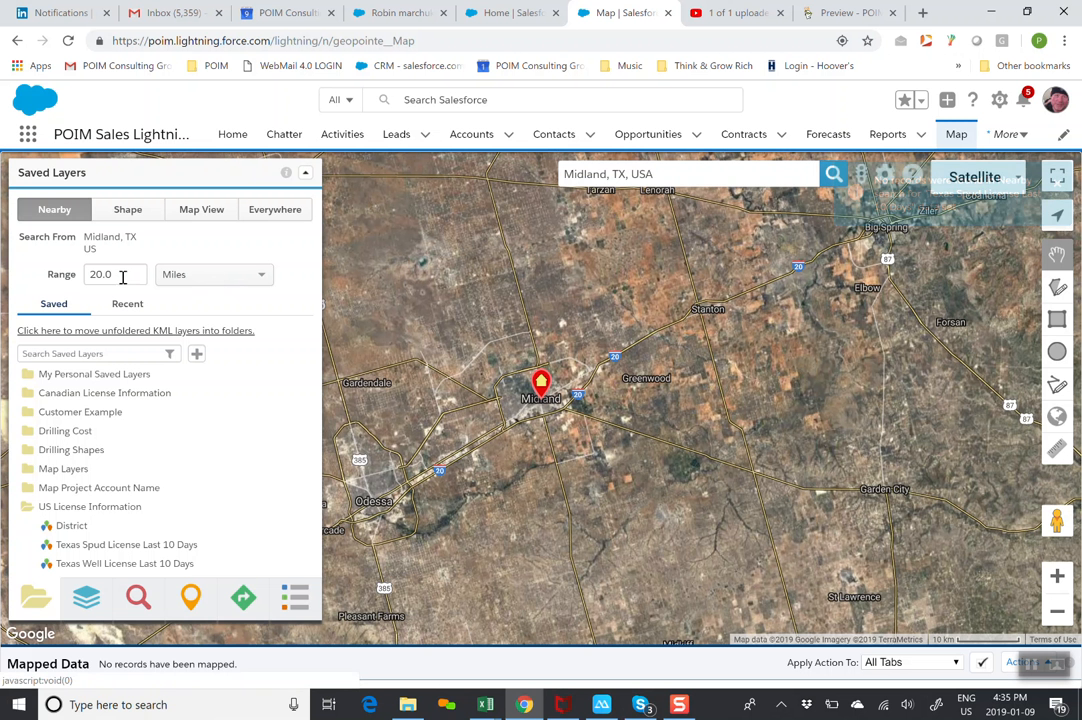
# Set the nearby range to 40 miles and map the Texas Spud License Last 10 Days layer around Midland.
pyautogui.press('BackSpace')
pyautogui.press('BackSpace')
pyautogui.press('BackSpace')
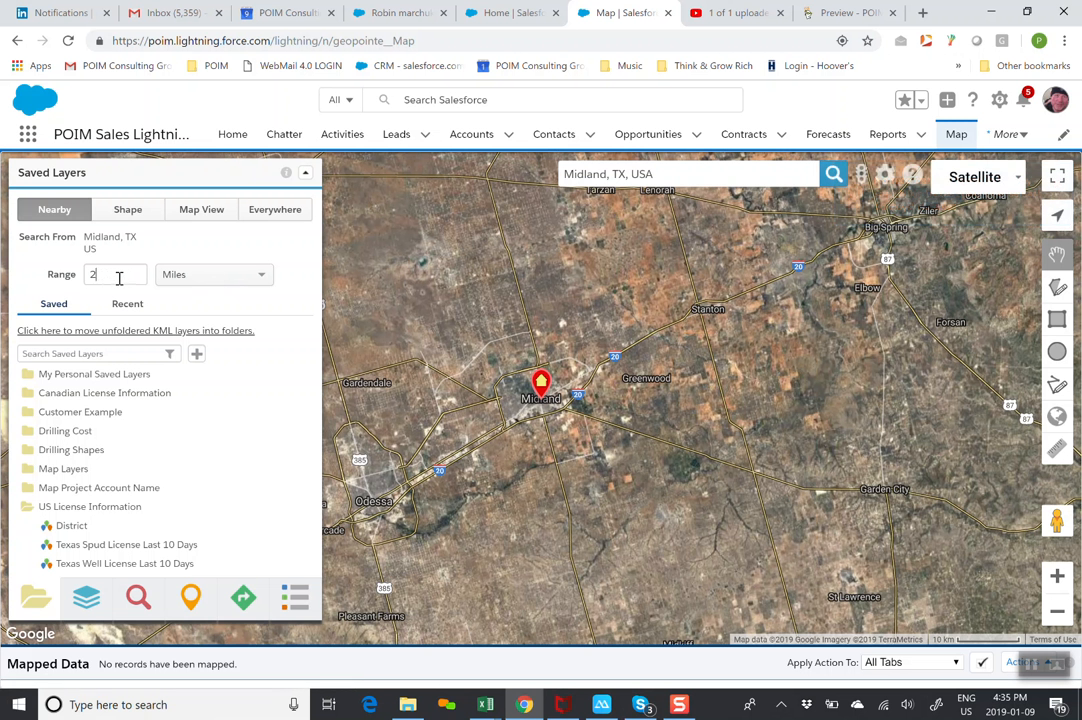
pyautogui.write('40')
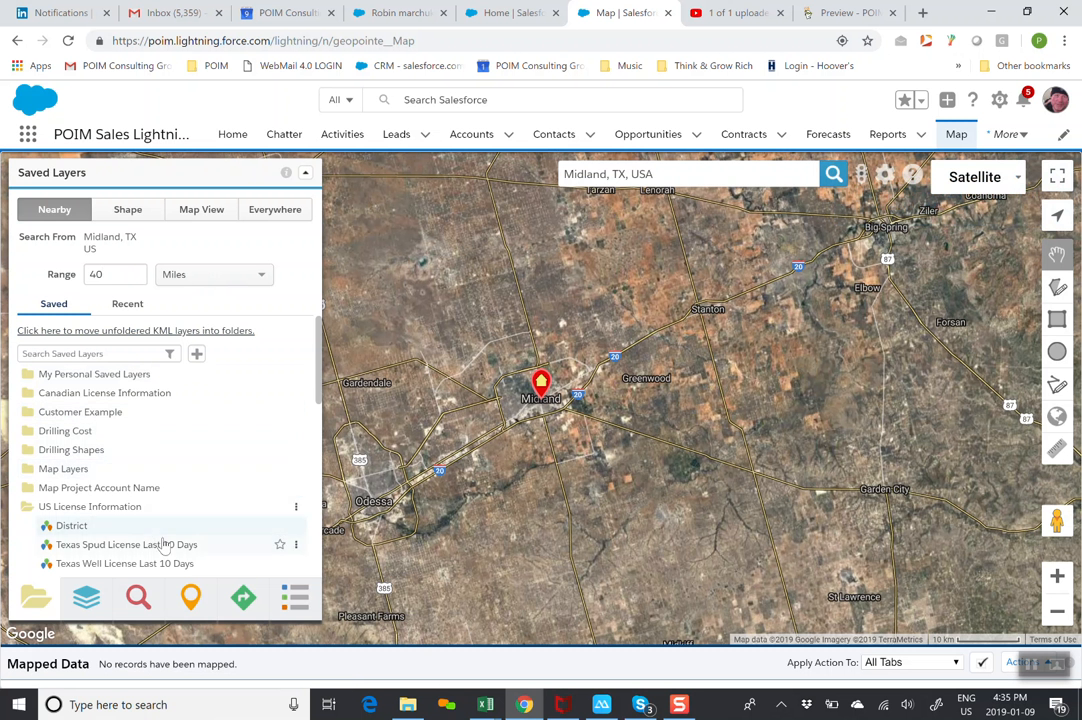
pyautogui.scroll(-1, 212, 501)
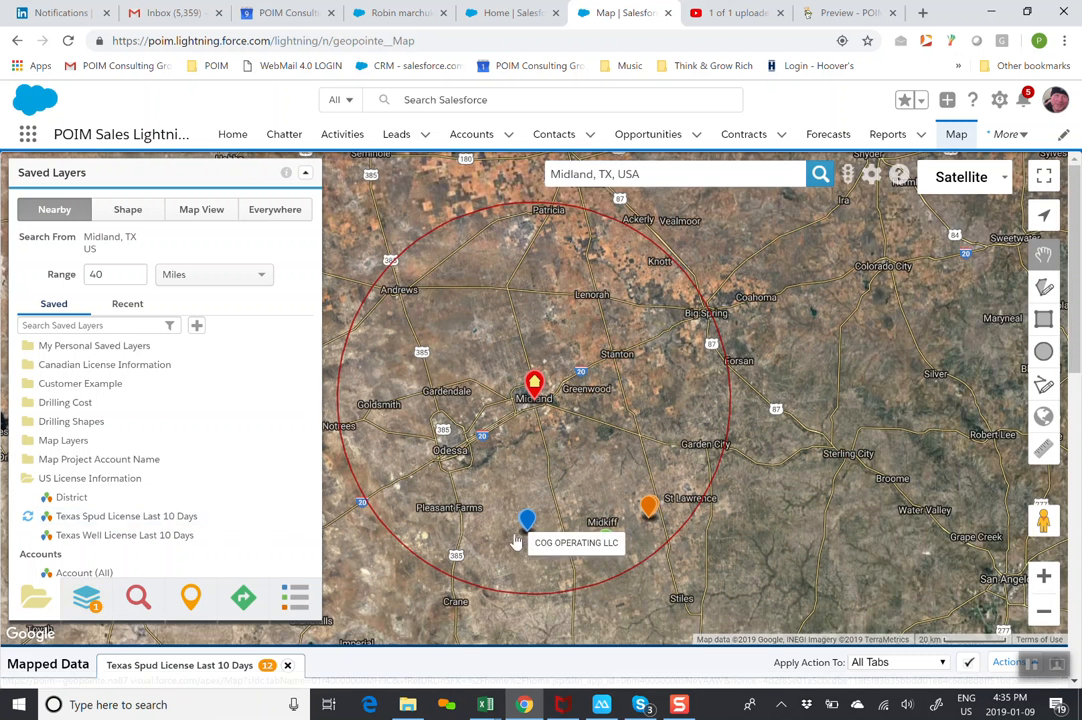
# View the well details of the green marker near Midkiff, close them, and look through the mapped data table.
pyautogui.scroll(-1, 838, 483)
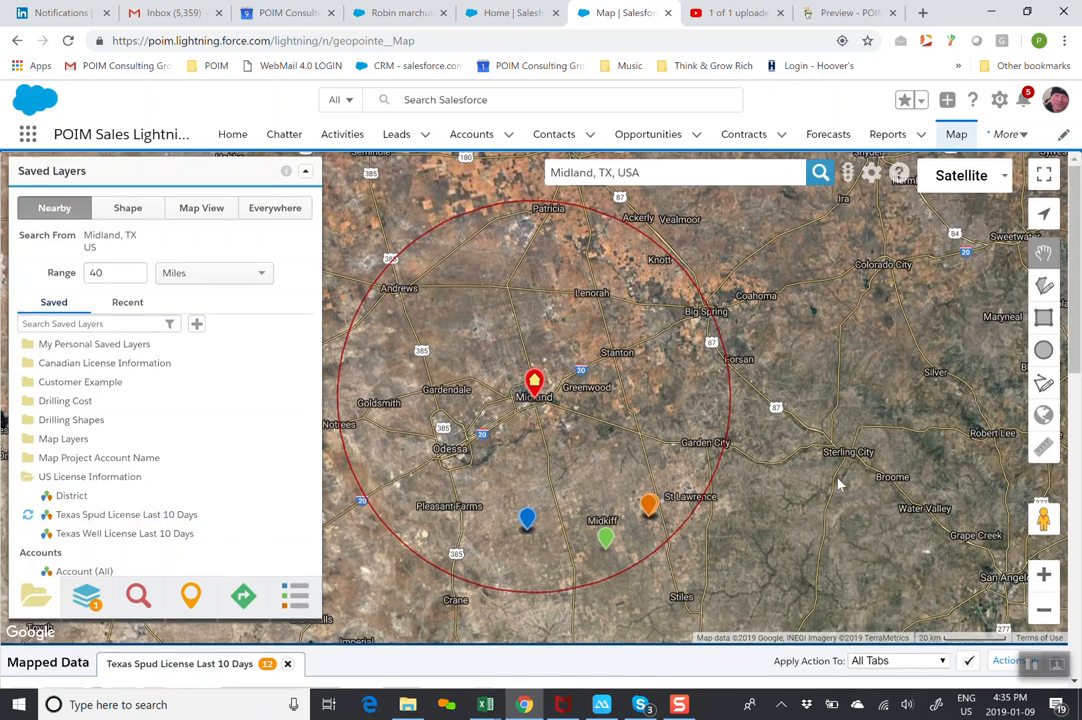
pyautogui.moveTo(823, 458); pyautogui.dragTo(830, 315)
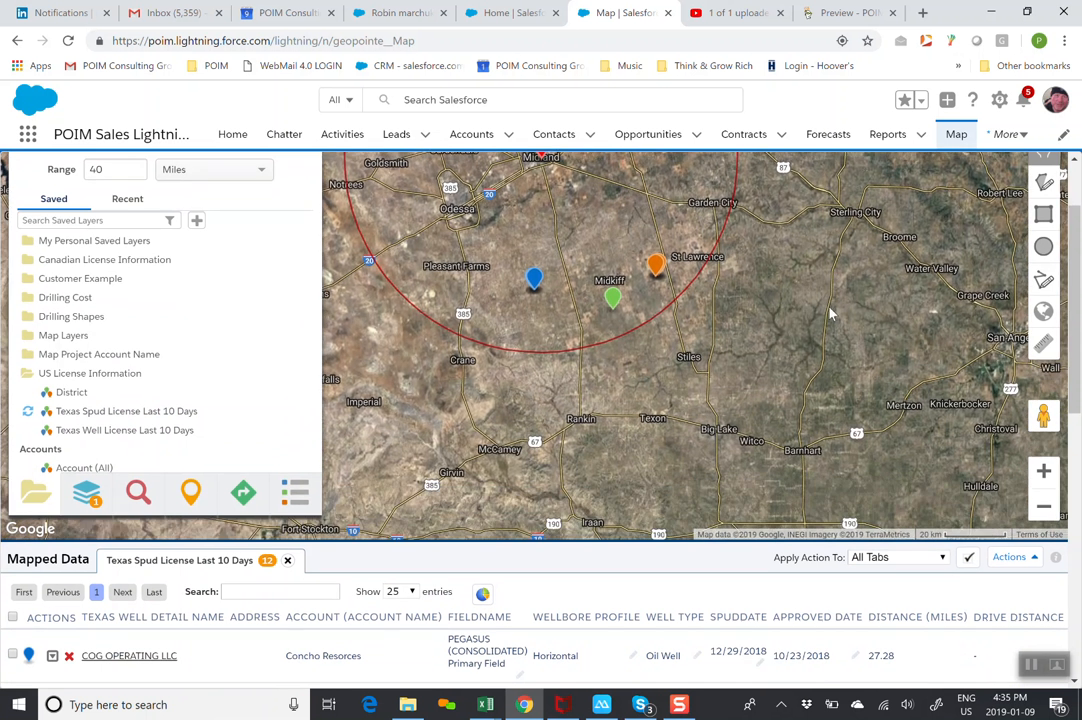
pyautogui.click(614, 302)
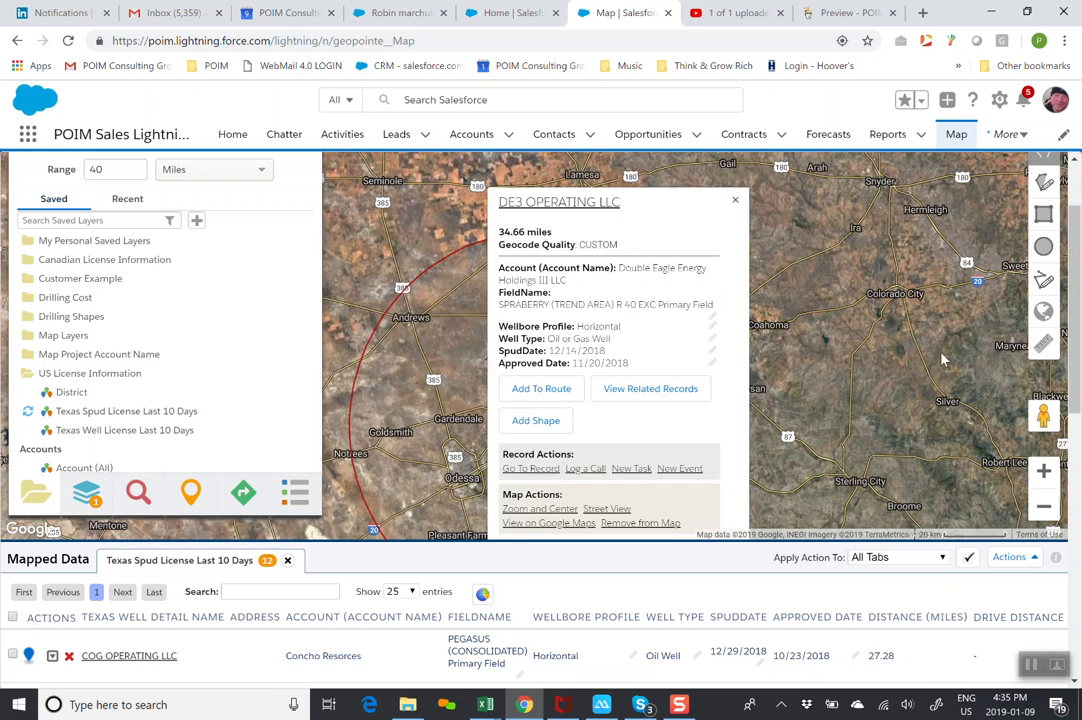
pyautogui.click(736, 201)
pyautogui.scroll(-2, 712, 350)
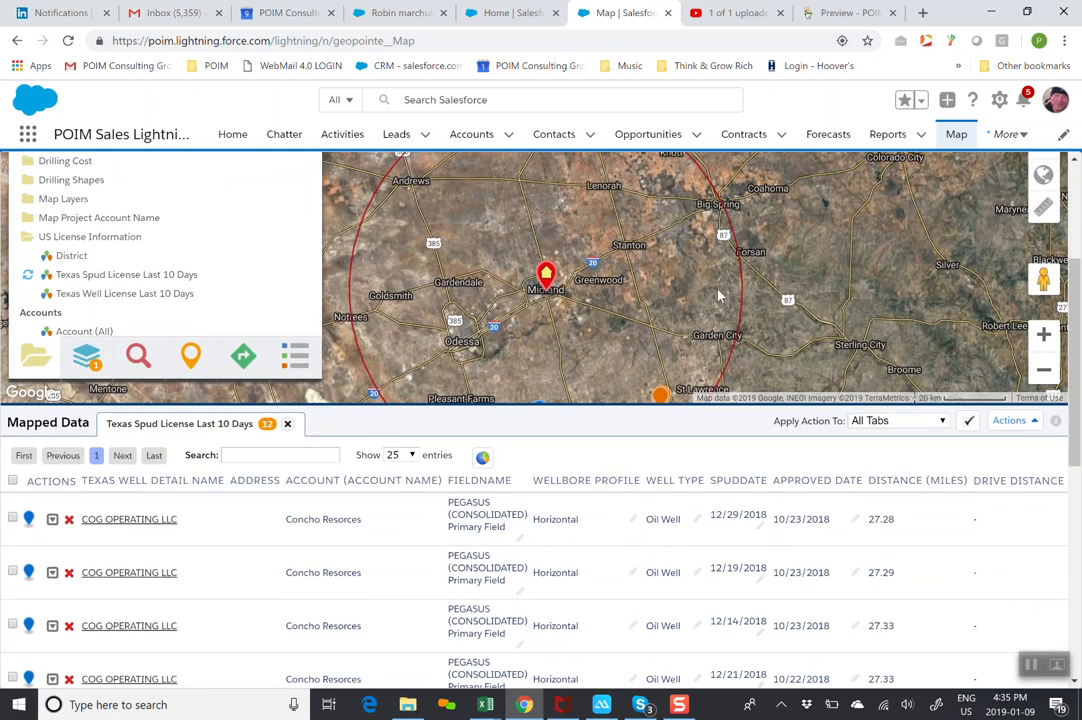